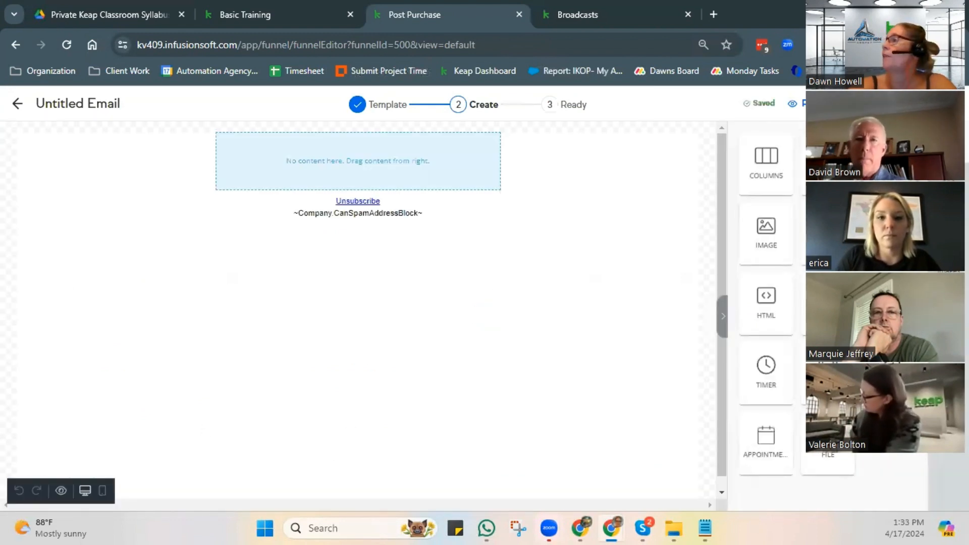
# - Add a text block to the empty email body and insert the contact's First name merge field in it
pyautogui.moveTo(800, 207); pyautogui.dragTo(405, 136)
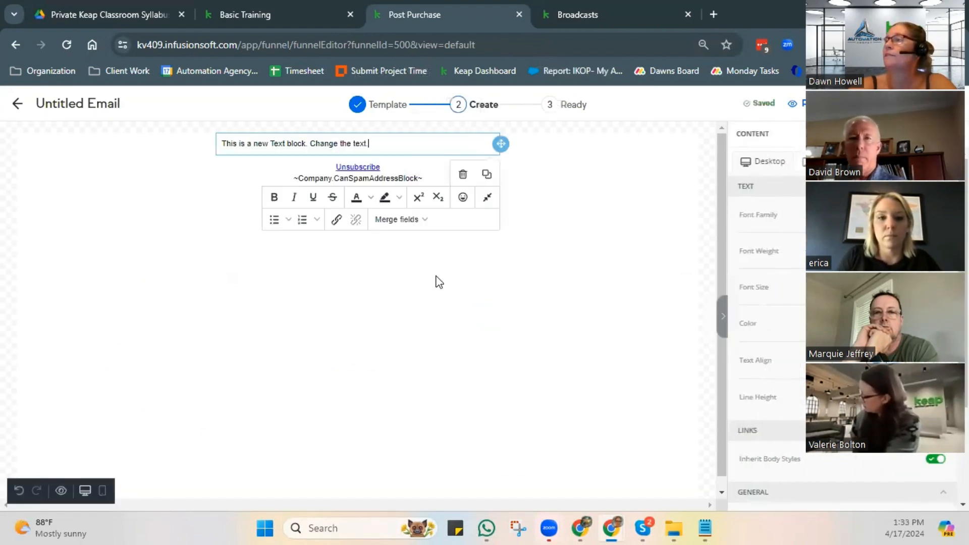
pyautogui.click(399, 219)
pyautogui.moveTo(401, 251)
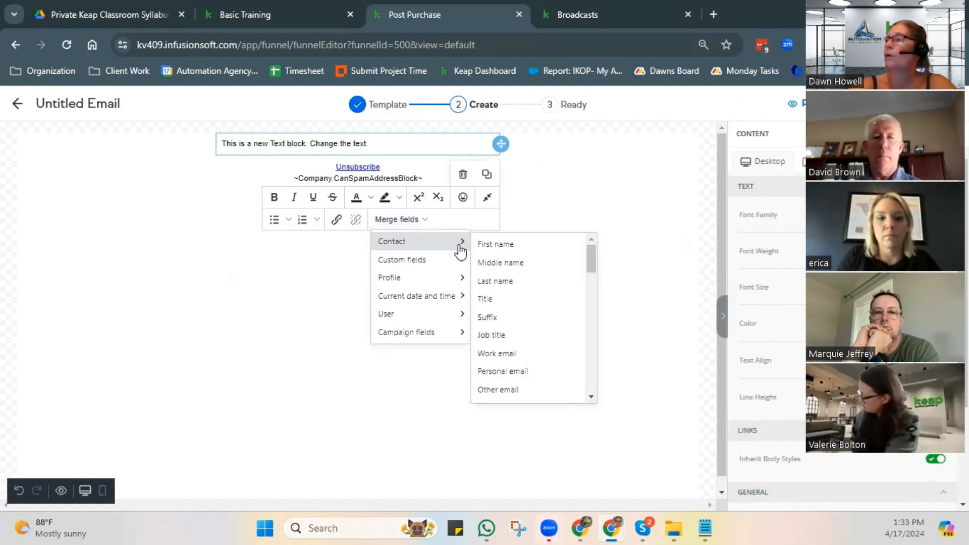
pyautogui.click(494, 247)
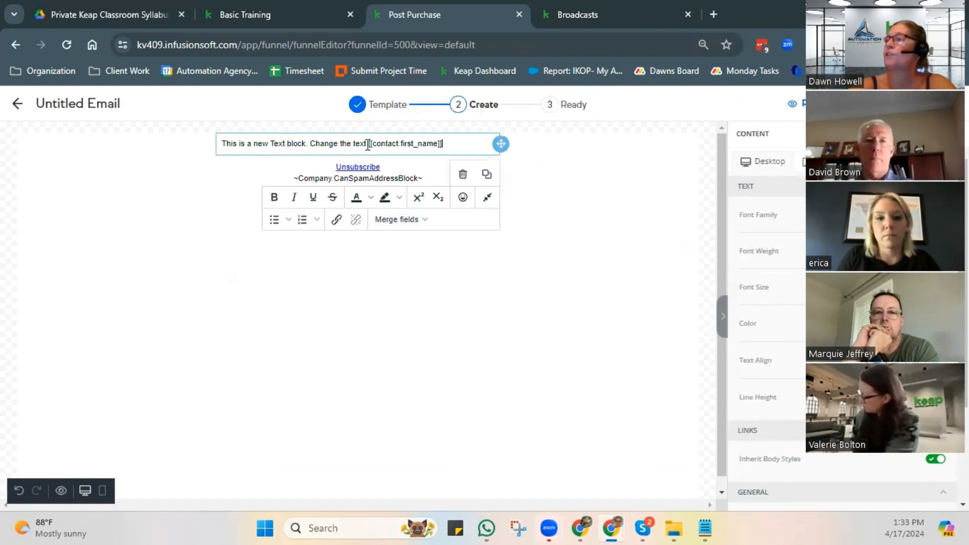
# - Replace the placeholder sentence before the first name merge field with "Hi" and start a new paragraph below the greeting
pyautogui.moveTo(368, 145); pyautogui.dragTo(220, 132)
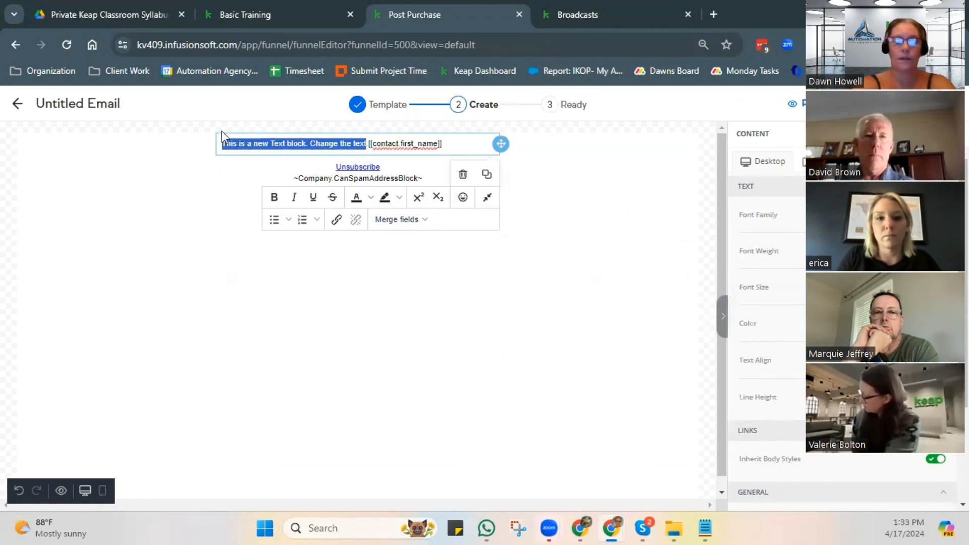
pyautogui.press('BackSpace')
pyautogui.write('Hi')
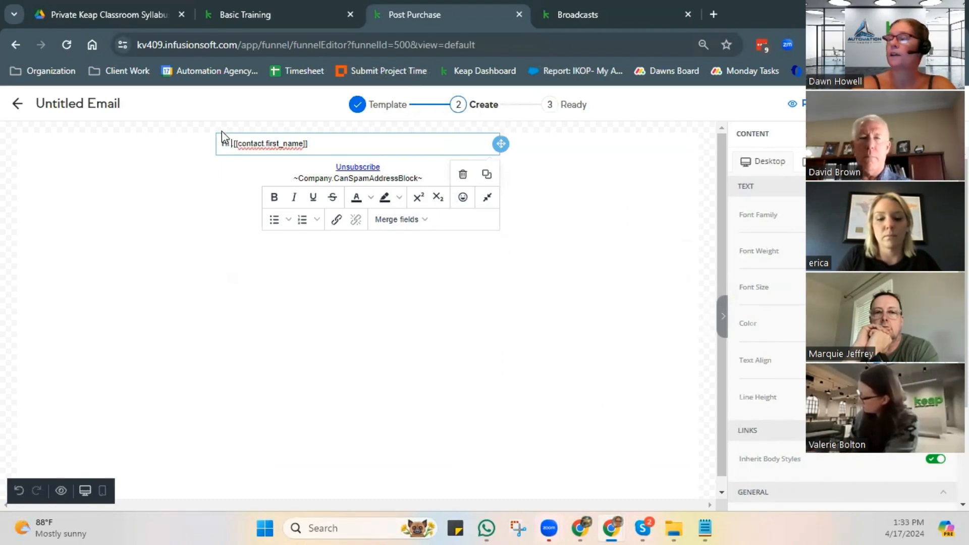
pyautogui.press('BackSpace')
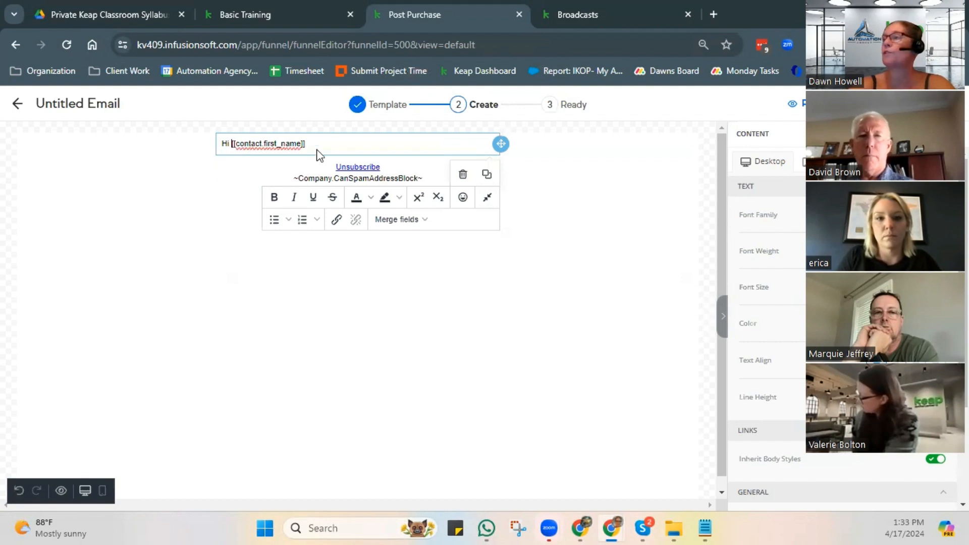
pyautogui.press('Return')
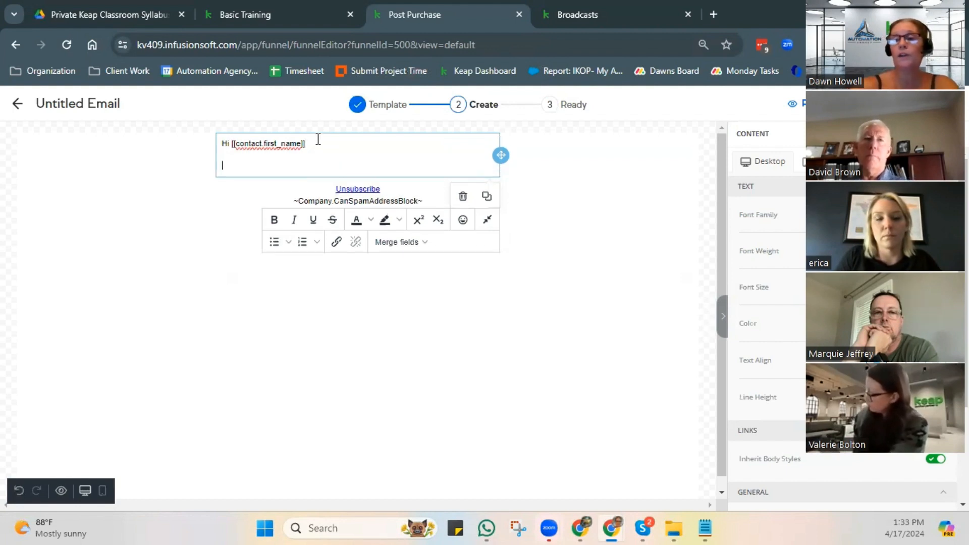
# - Insert the Goal custom field as a merge field in the paragraph below the greeting
pyautogui.click(409, 242)
pyautogui.moveTo(391, 282)
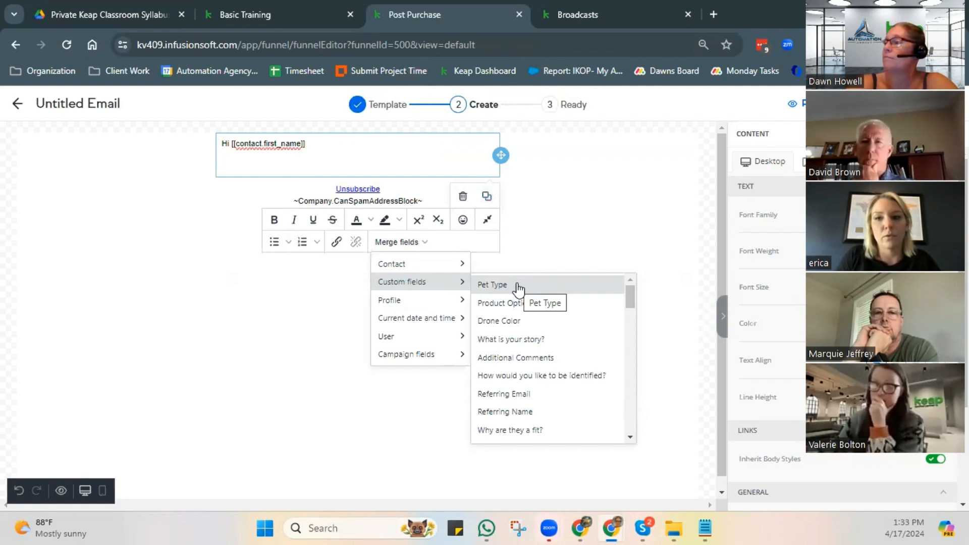
pyautogui.scroll(-1, 543, 353)
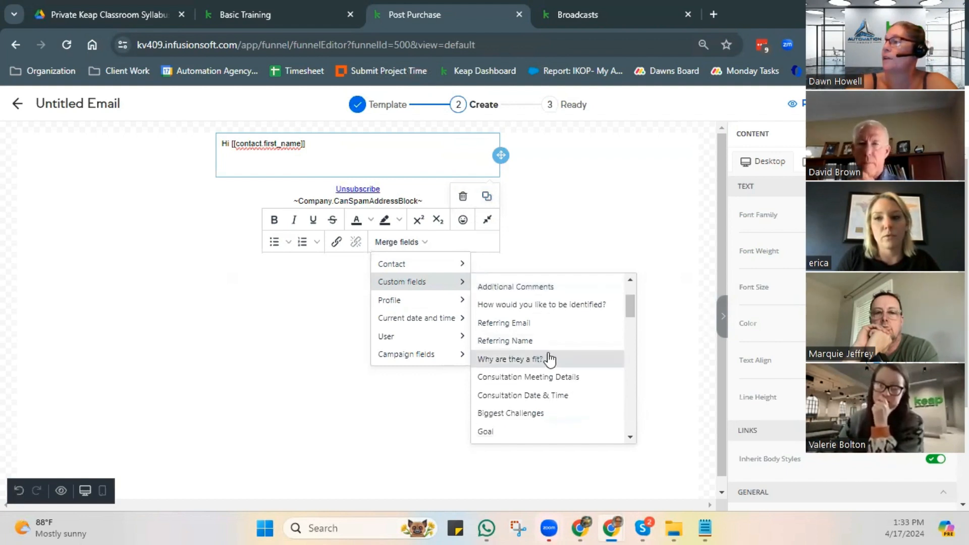
pyautogui.scroll(-1, 549, 359)
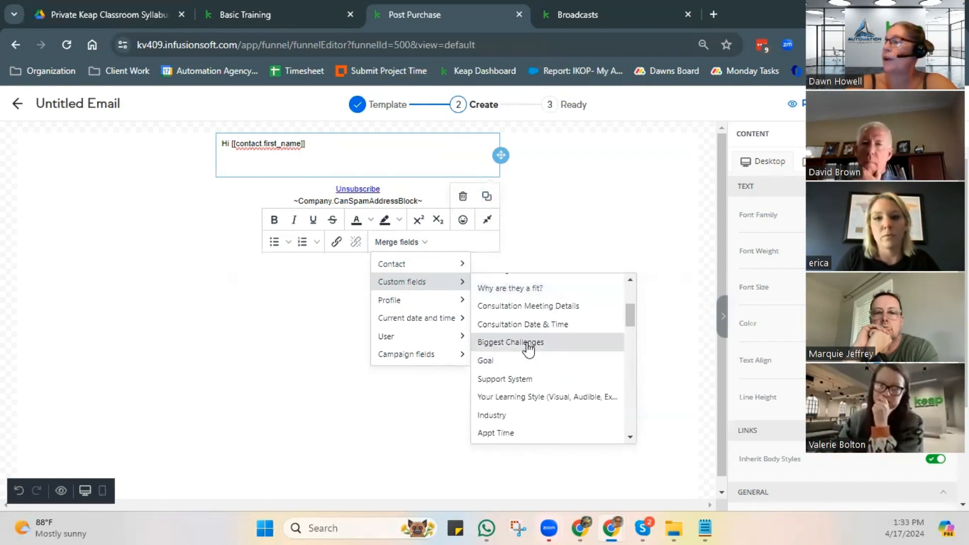
pyautogui.click(505, 362)
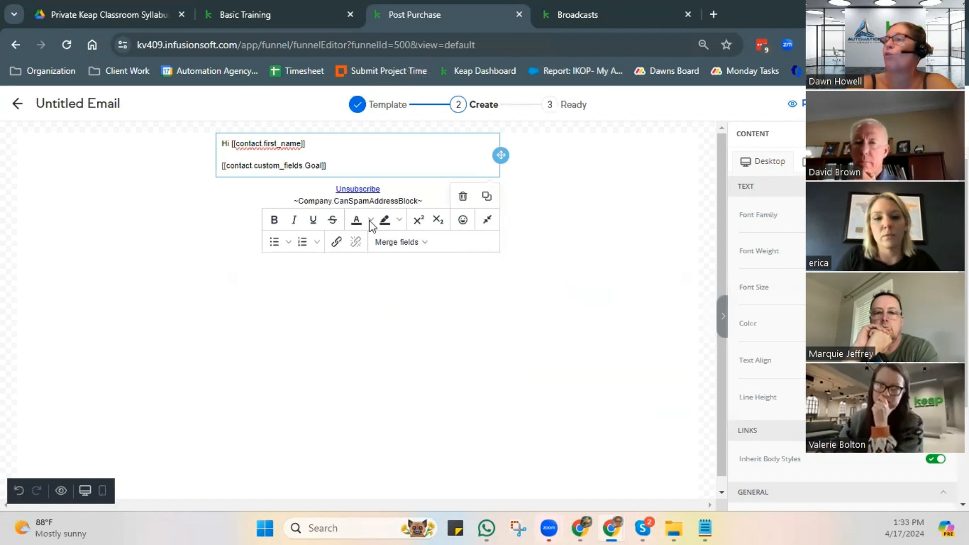
# - Insert the Coupon Code campaign merge field after the goal field and Coupon Expiration Date on the following line
pyautogui.click(394, 243)
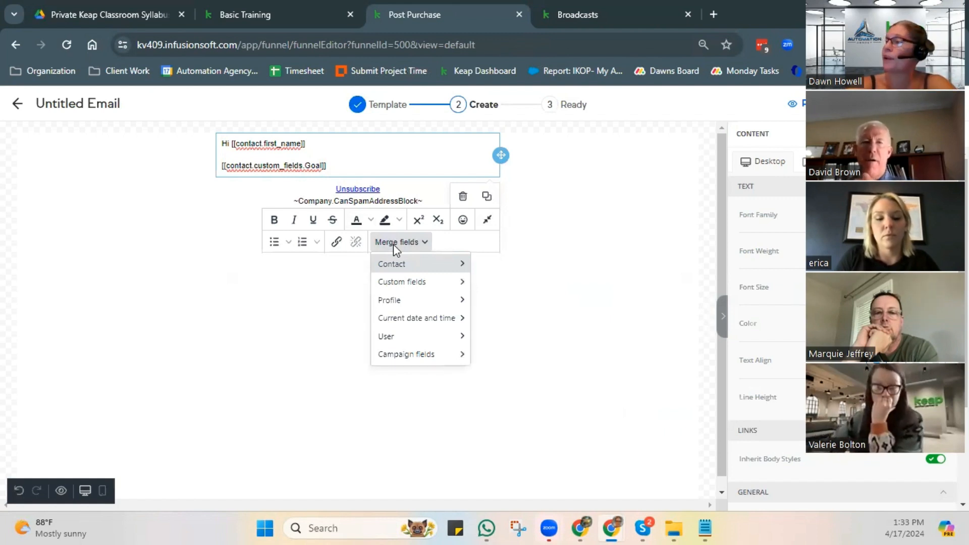
pyautogui.moveTo(402, 355)
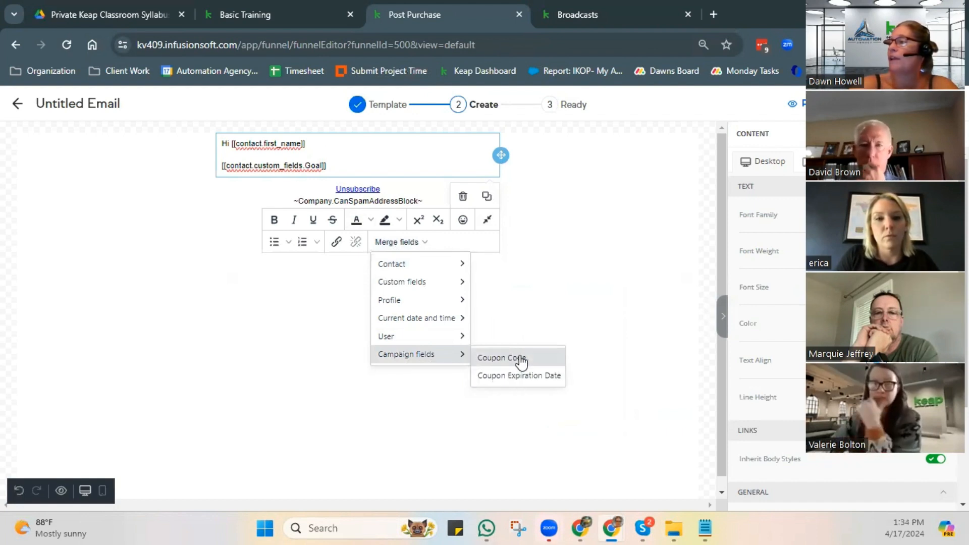
pyautogui.click(521, 361)
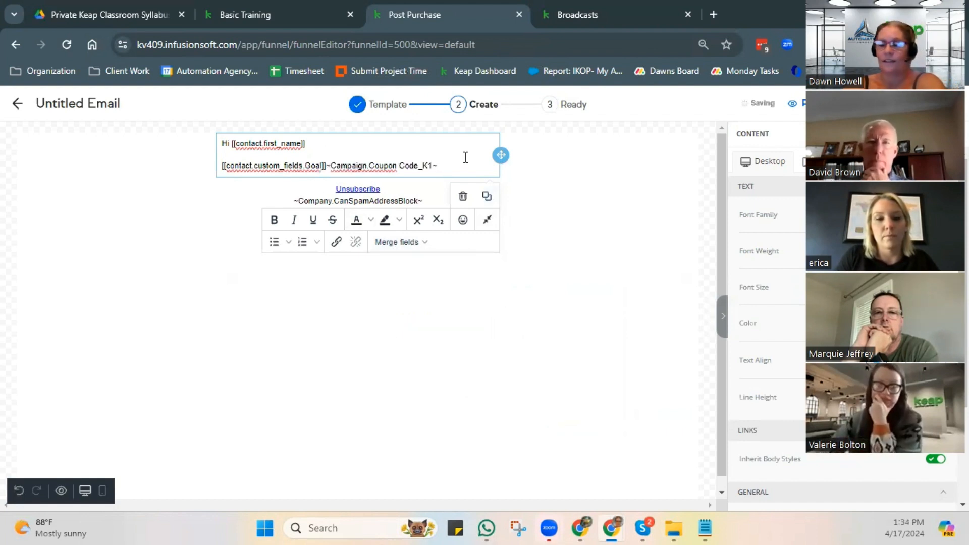
pyautogui.press('Return')
pyautogui.click(416, 252)
pyautogui.moveTo(442, 368)
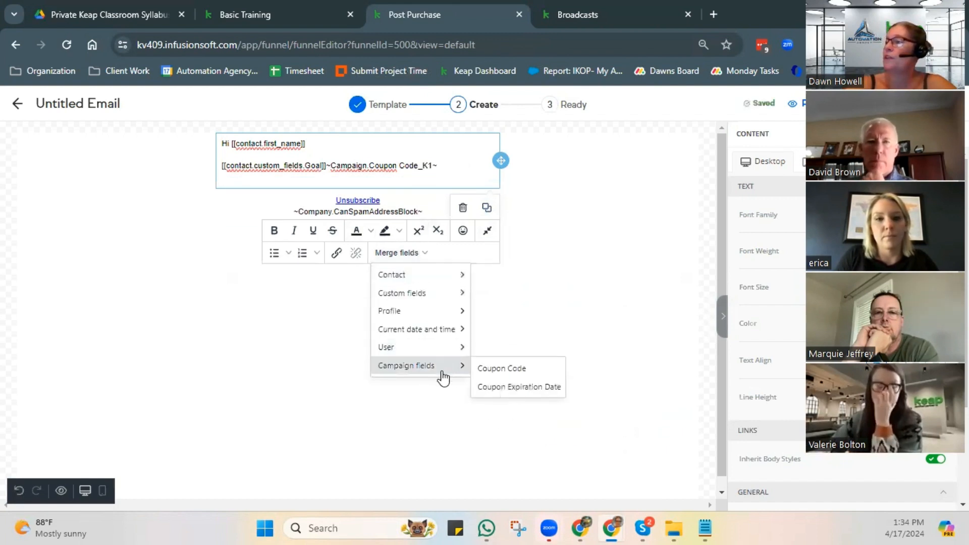
pyautogui.click(518, 390)
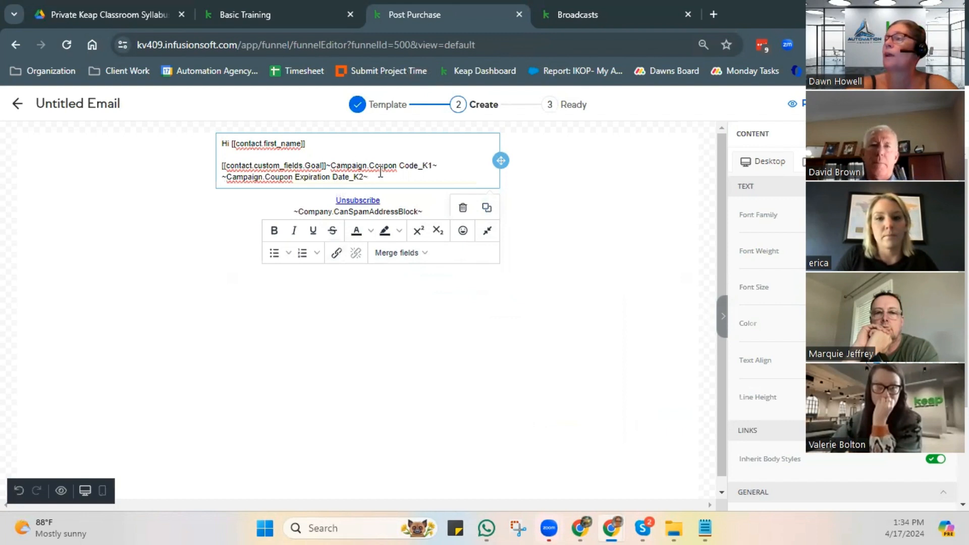
# - Delete the goal, coupon code and coupon expiration date merge fields below the greeting
pyautogui.click(397, 252)
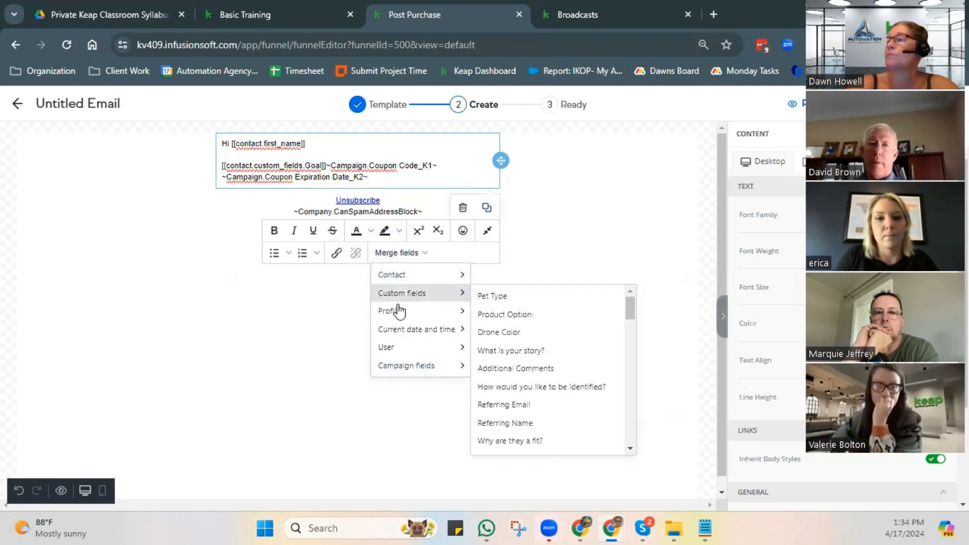
pyautogui.click(379, 174)
pyautogui.moveTo(381, 178); pyautogui.dragTo(220, 165)
pyautogui.press('BackSpace')
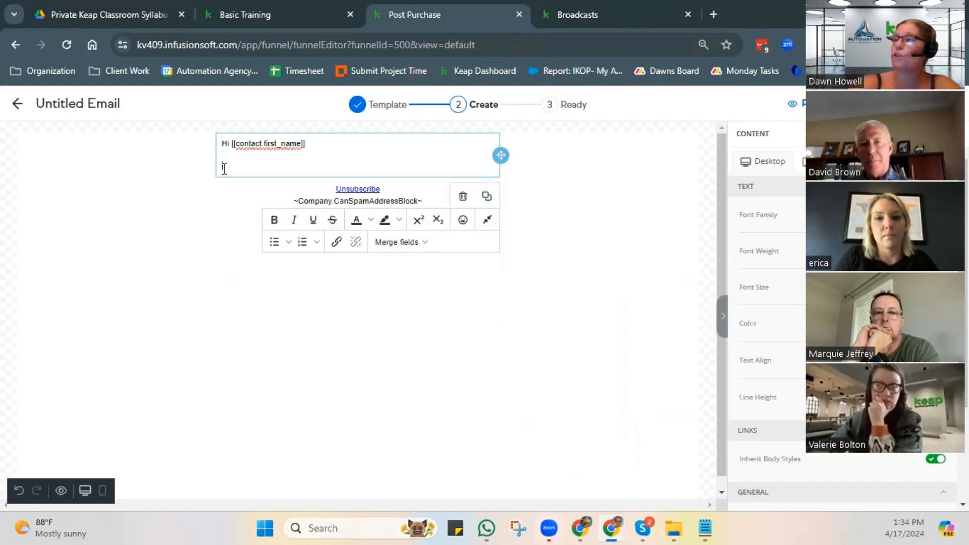
pyautogui.moveTo(314, 143); pyautogui.dragTo(222, 145)
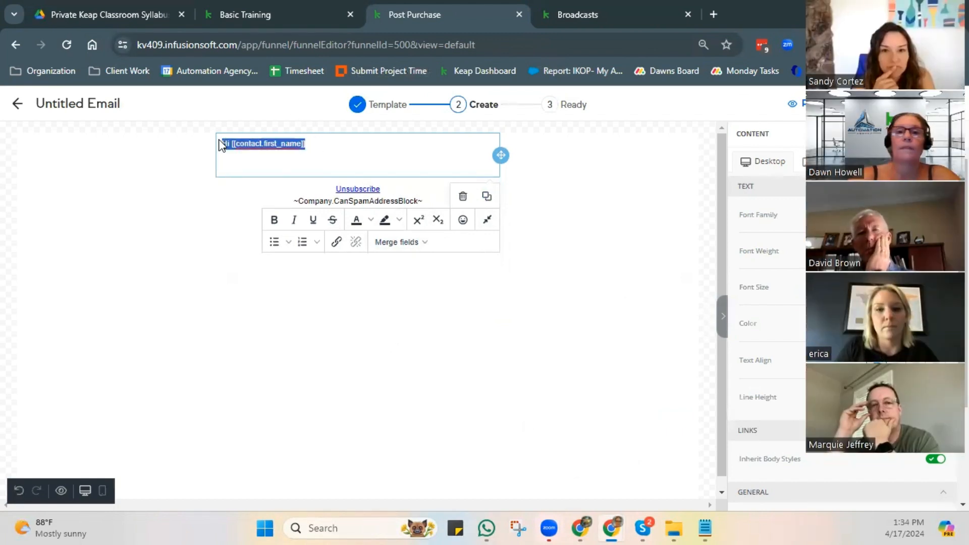
pyautogui.click(340, 169)
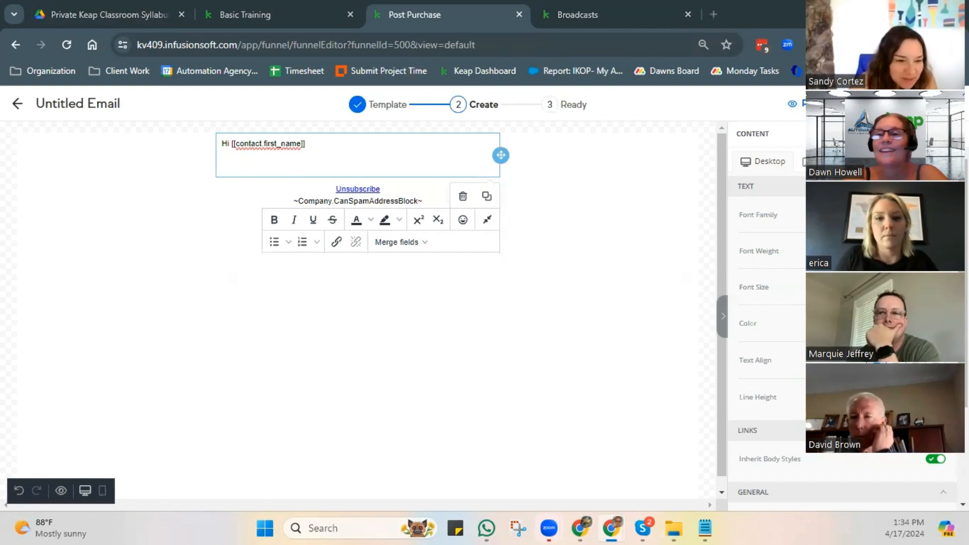
# - Write "We talked about your goal for this coming week which was:" in the paragraph below the greeting
pyautogui.click(251, 171)
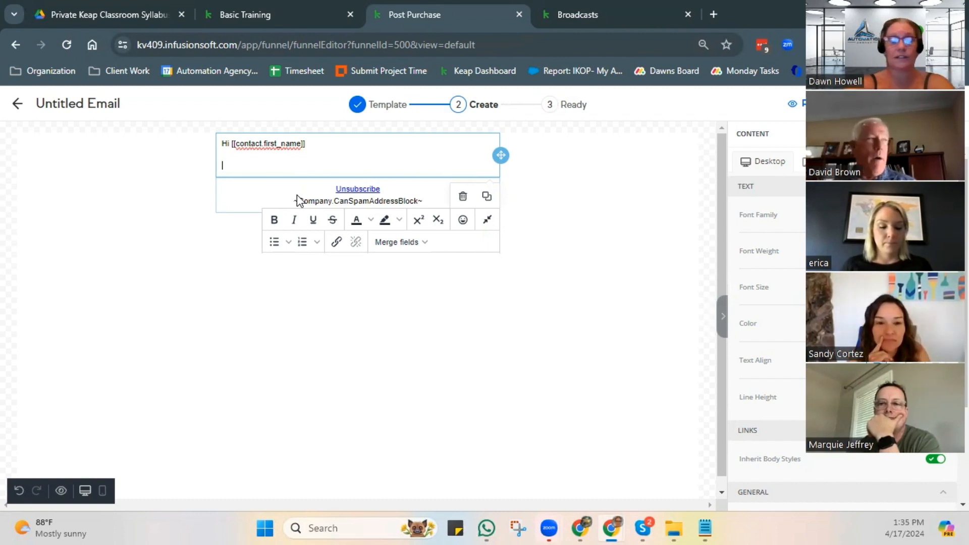
pyautogui.write('We')
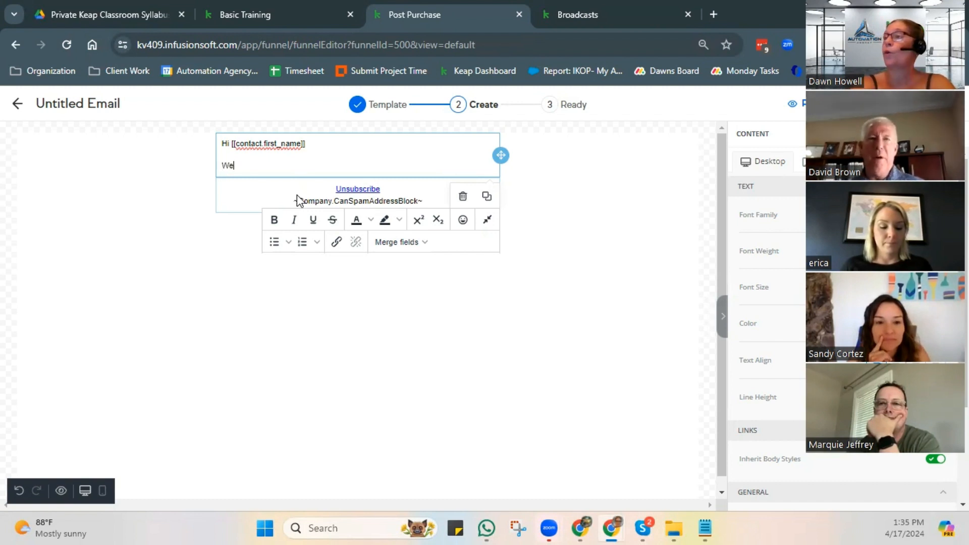
pyautogui.write(' talked abou')
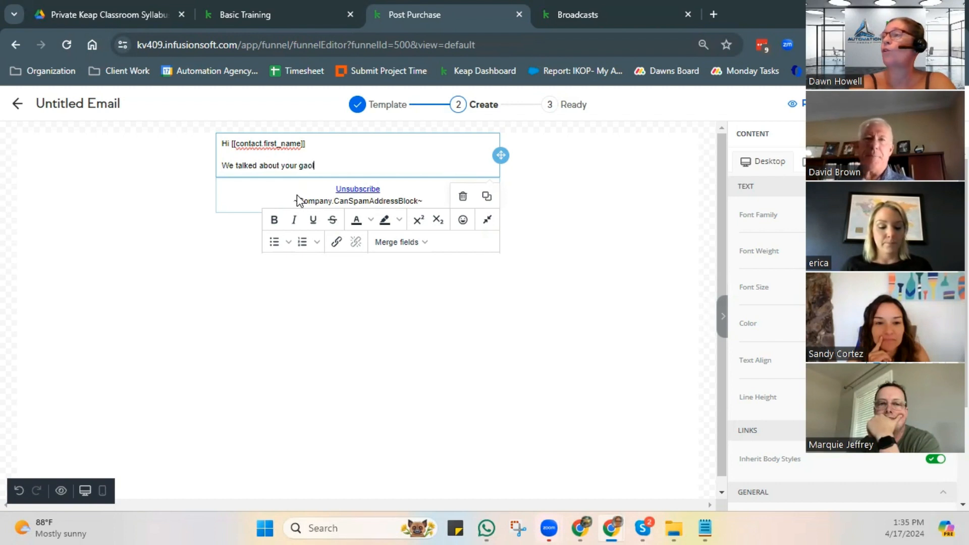
pyautogui.write('t your goal for t')
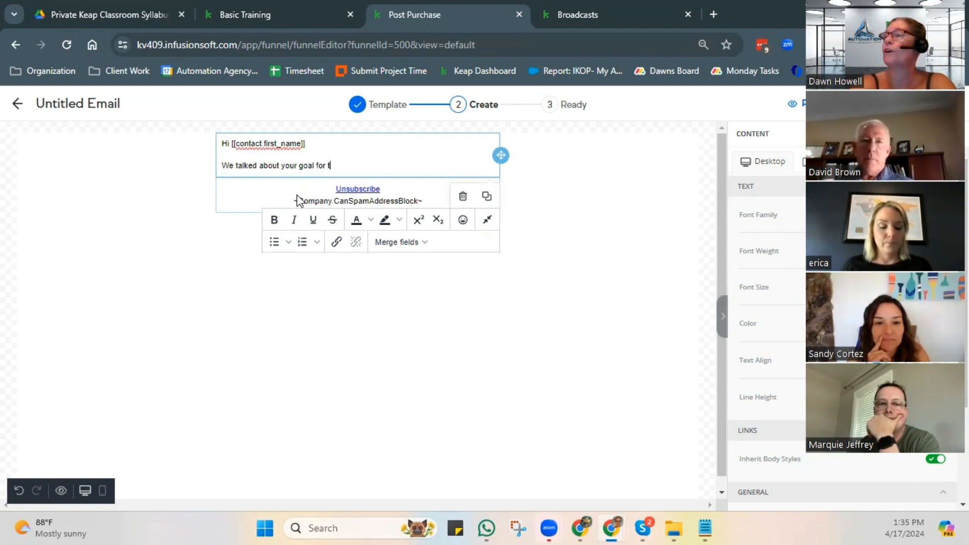
pyautogui.write('his coming week ')
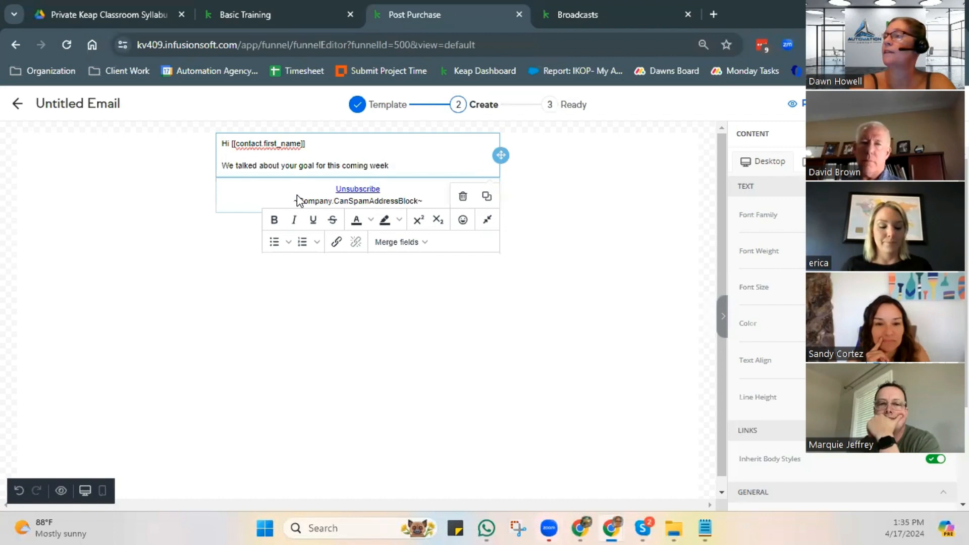
pyautogui.write('which was:')
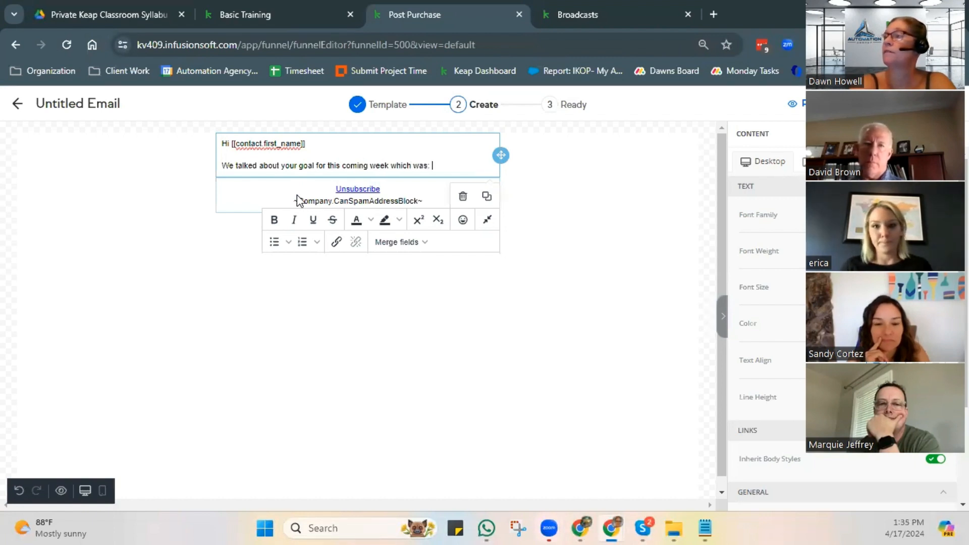
# - Insert the Goal custom field on a new line under the sentence and add two empty lines after it
pyautogui.press('Return')
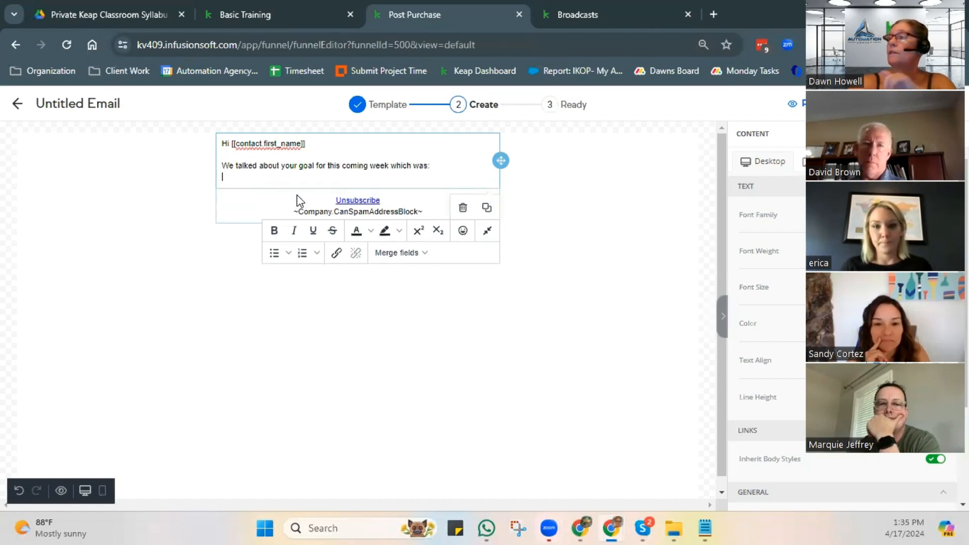
pyautogui.click(399, 253)
pyautogui.moveTo(389, 298)
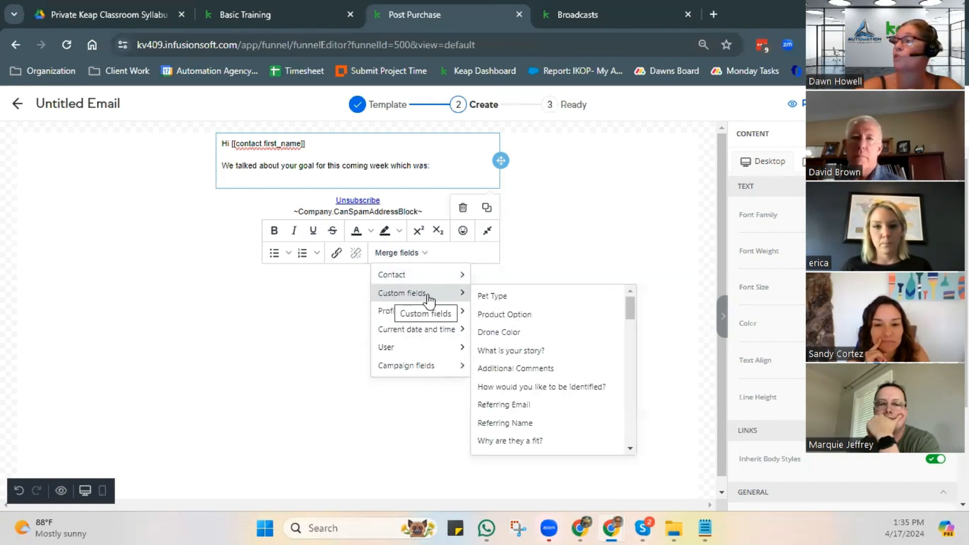
pyautogui.scroll(-3, 541, 372)
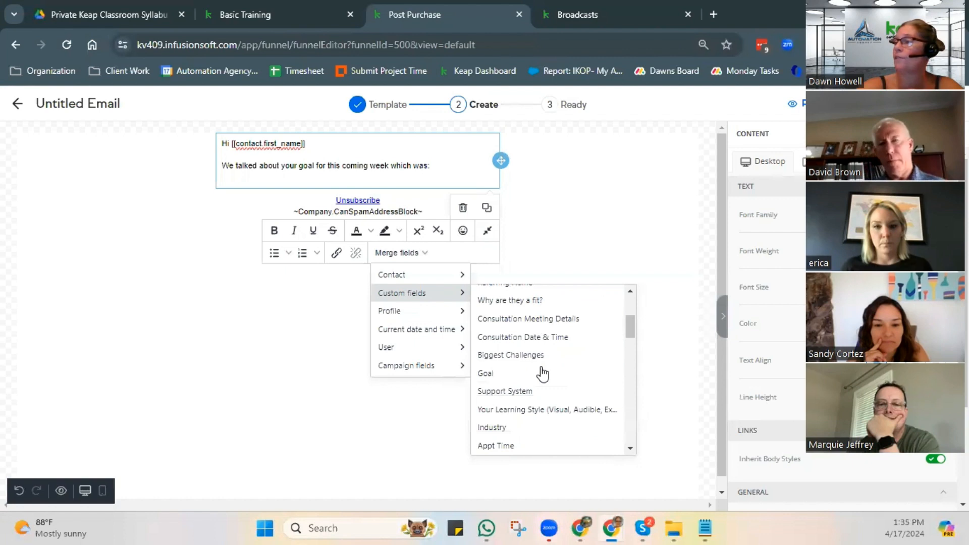
pyautogui.click(505, 372)
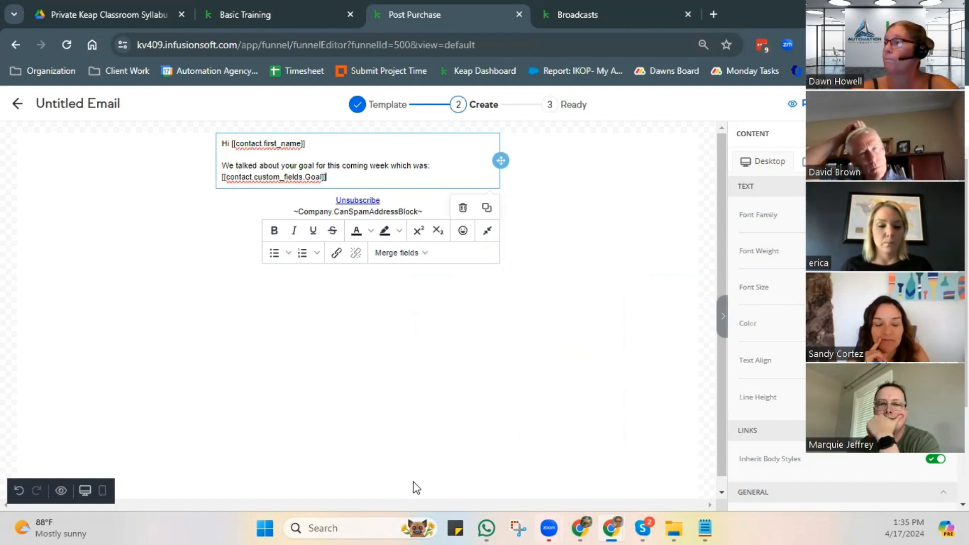
pyautogui.press('Return')
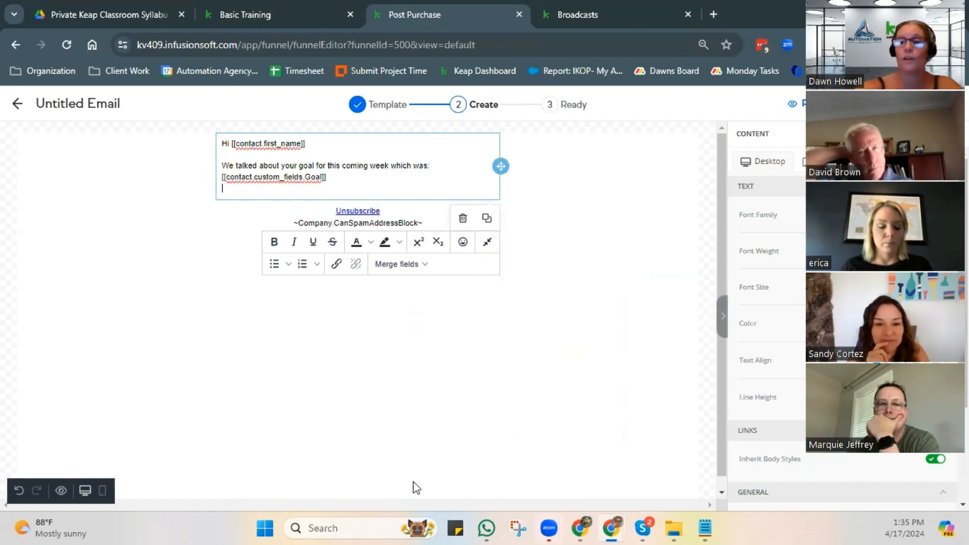
pyautogui.press('Return')
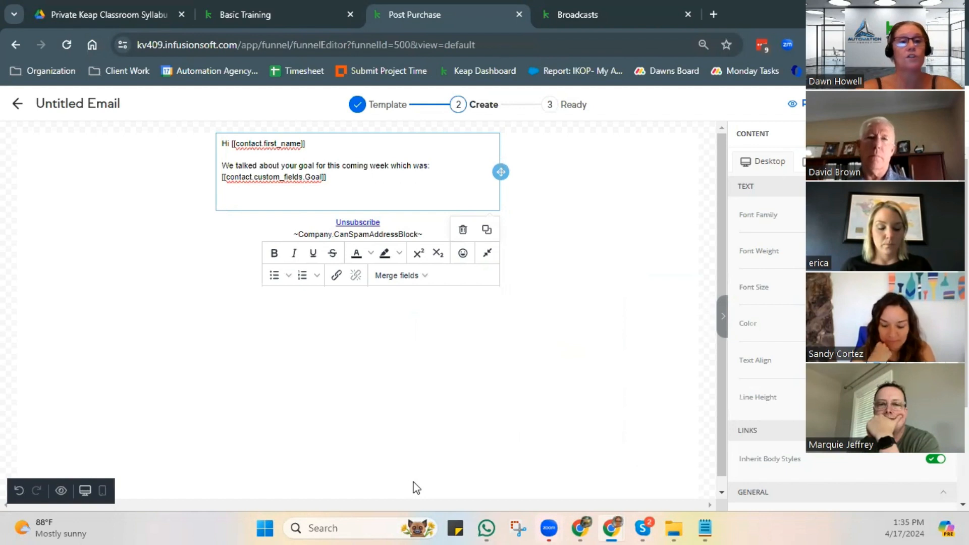
# - Proceed to the email's delivery details and insert the contact's First Name merge field in the subject line
pyautogui.moveTo(561, 517)
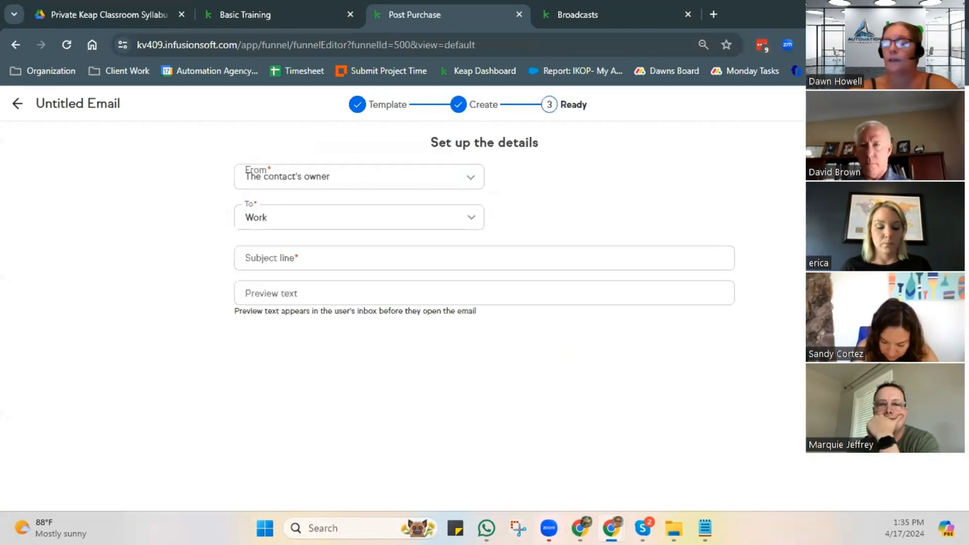
pyautogui.click(288, 262)
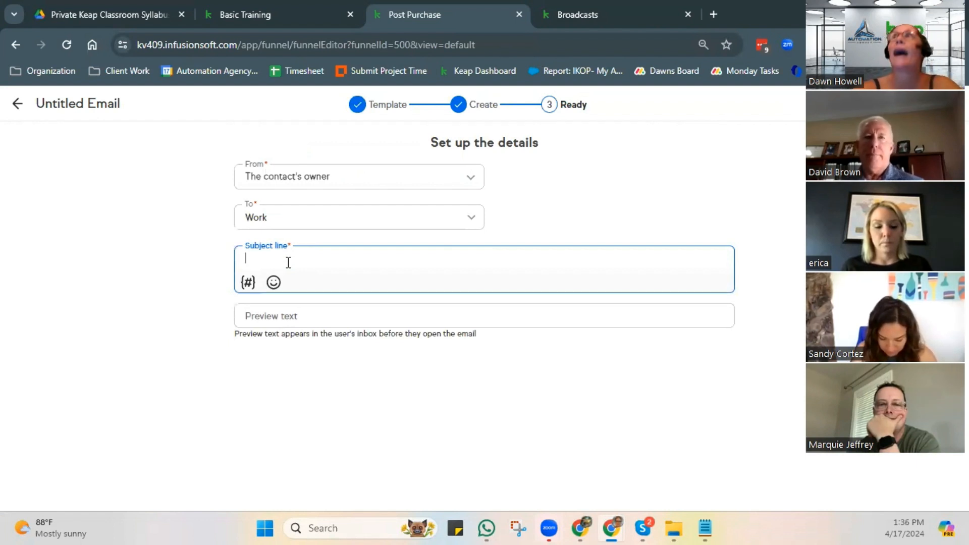
pyautogui.click(248, 284)
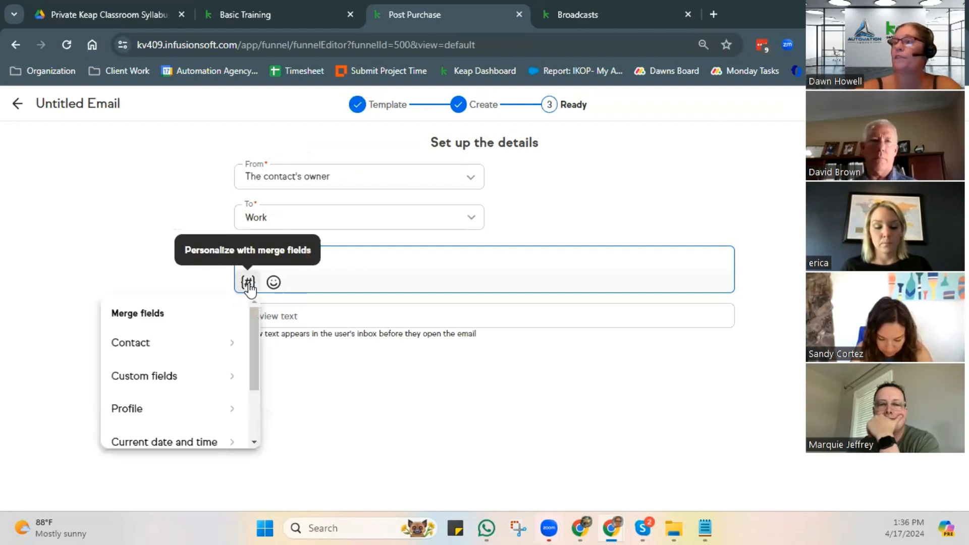
pyautogui.click(148, 350)
pyautogui.click(153, 356)
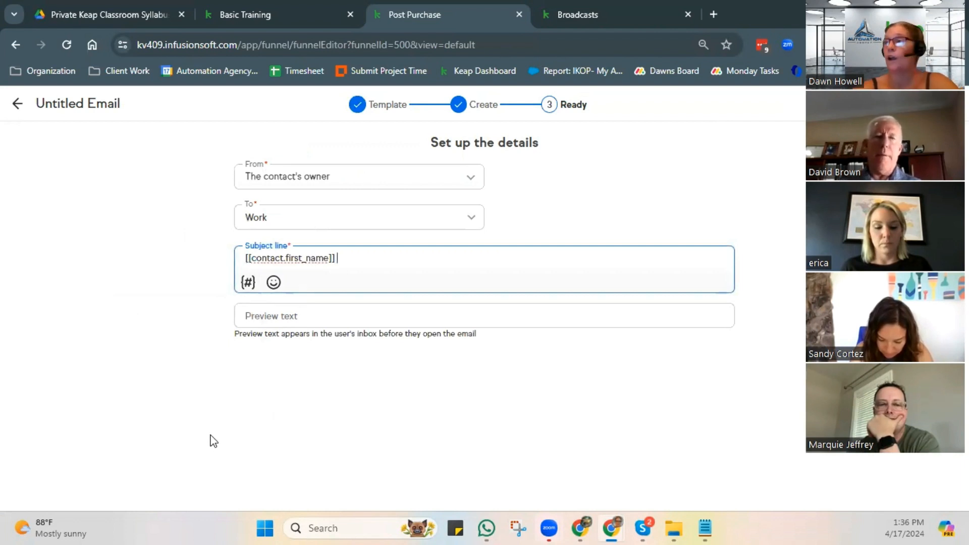
# - Examine the personalization options for the preview text and the merge field categories available for the subject line
pyautogui.click(250, 317)
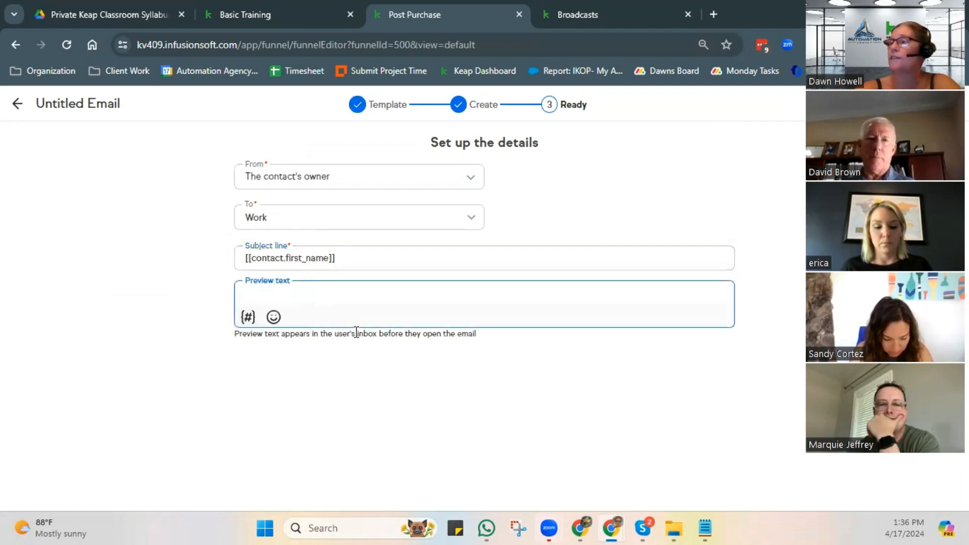
pyautogui.click(369, 260)
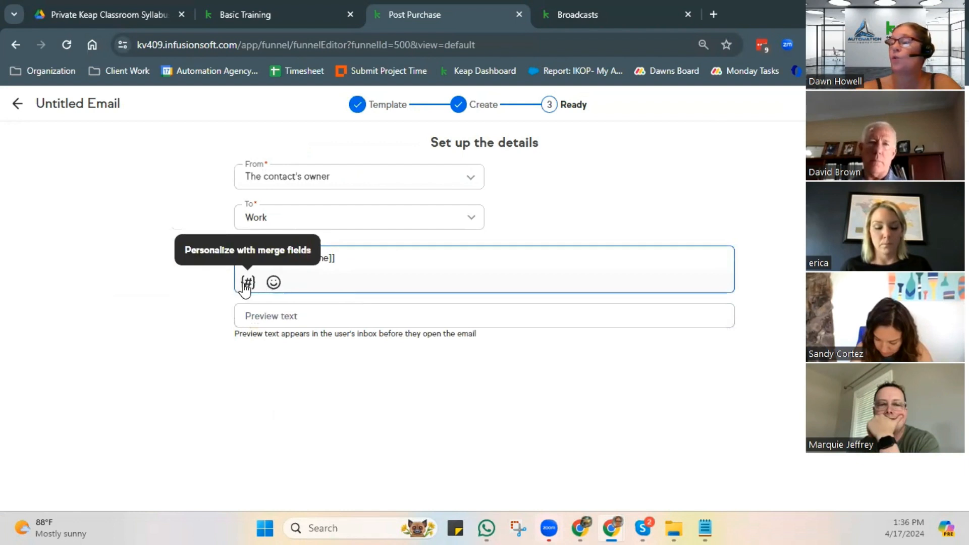
pyautogui.click(247, 283)
pyautogui.scroll(-3, 207, 382)
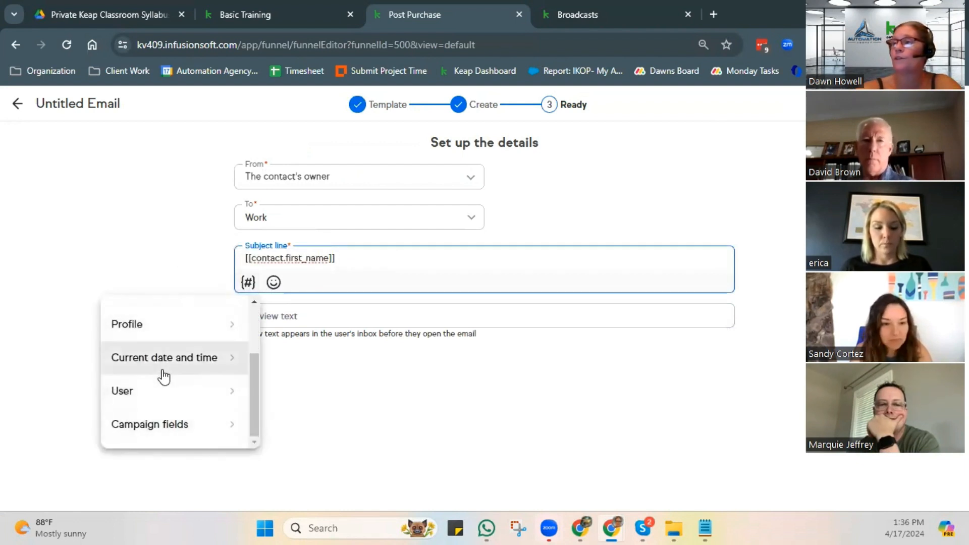
pyautogui.scroll(2, 162, 375)
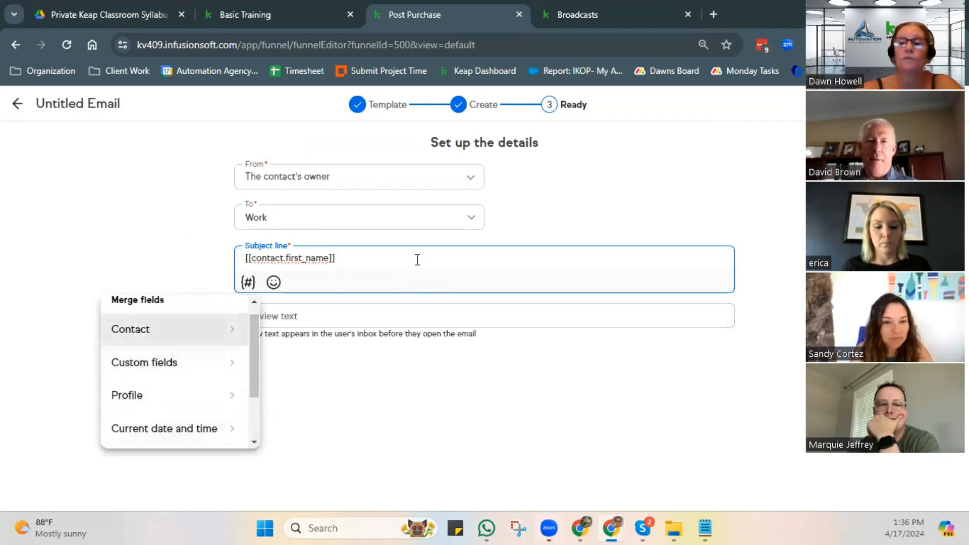
pyautogui.click(538, 402)
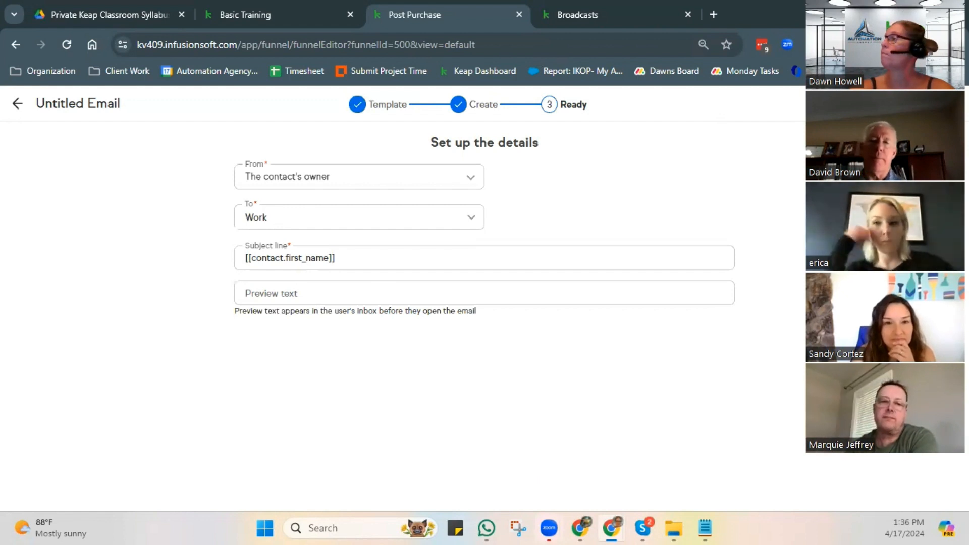
# - Return to the sequence, add an Apply Note step after the email, and open its configuration
pyautogui.click(18, 104)
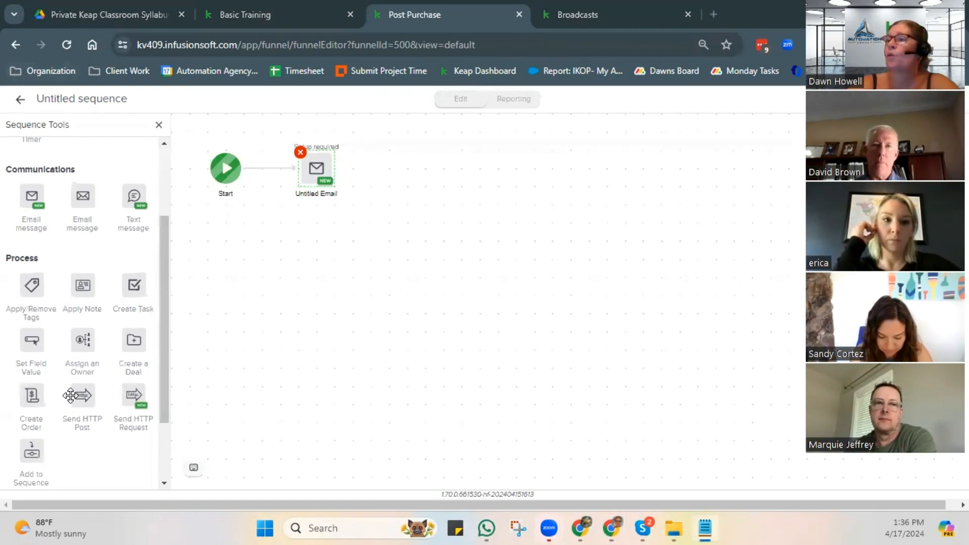
pyautogui.moveTo(82, 285); pyautogui.dragTo(416, 164)
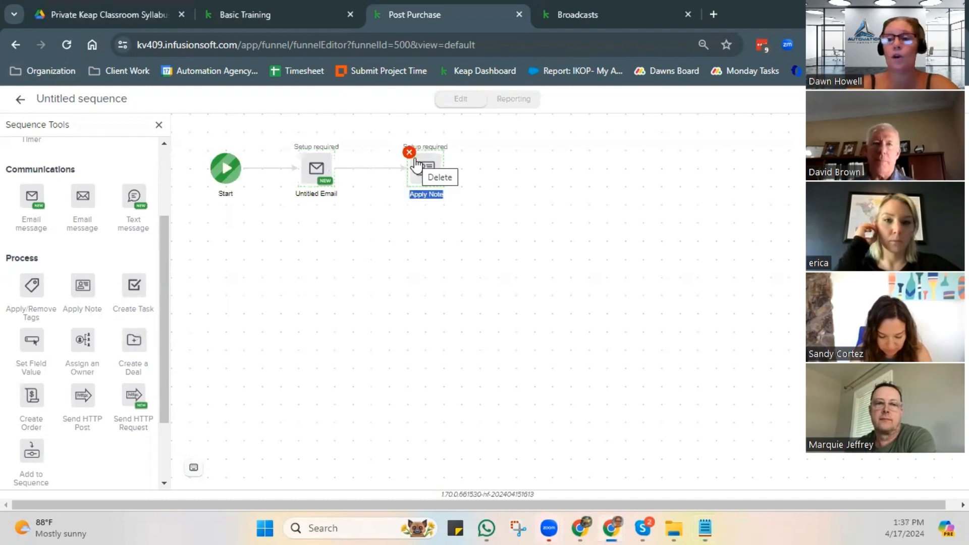
pyautogui.rightClick(422, 172)
pyautogui.click(455, 187)
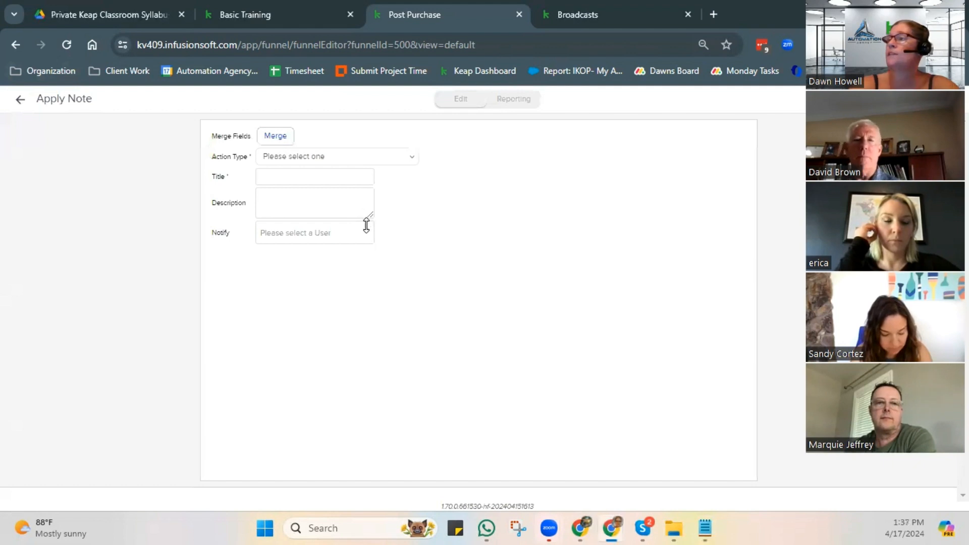
# - Enlarge the note's description box and insert the Current Date merge field in it
pyautogui.moveTo(369, 223); pyautogui.dragTo(370, 307)
pyautogui.click(273, 136)
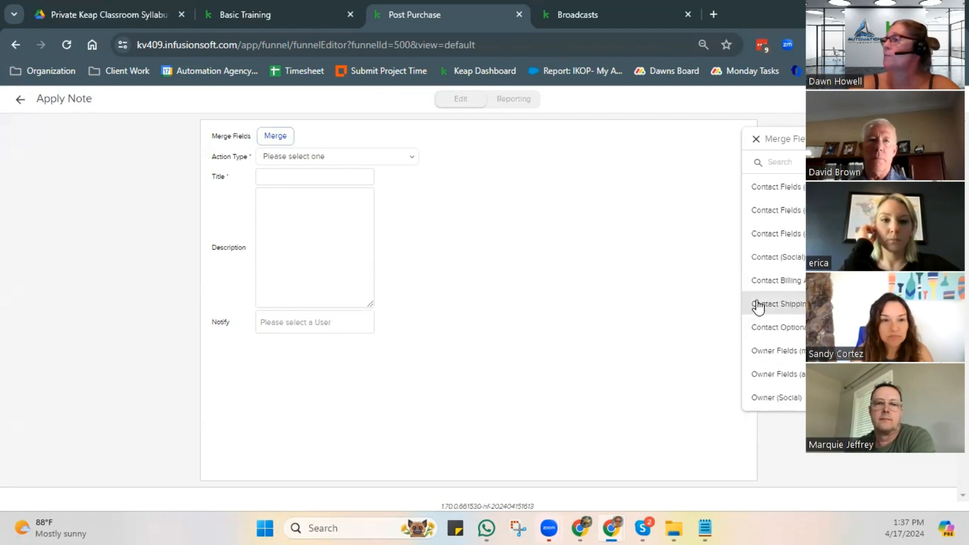
pyautogui.scroll(-3, 778, 300)
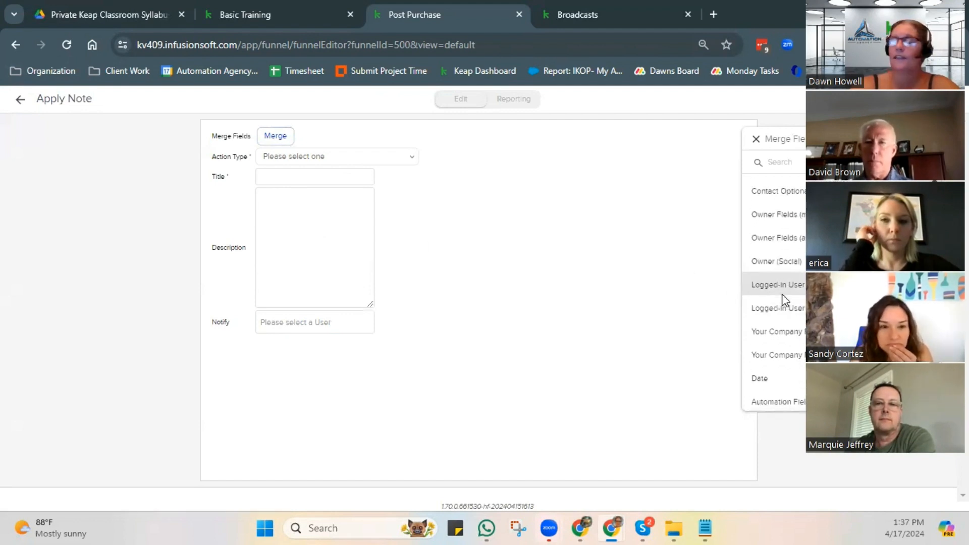
pyautogui.click(765, 380)
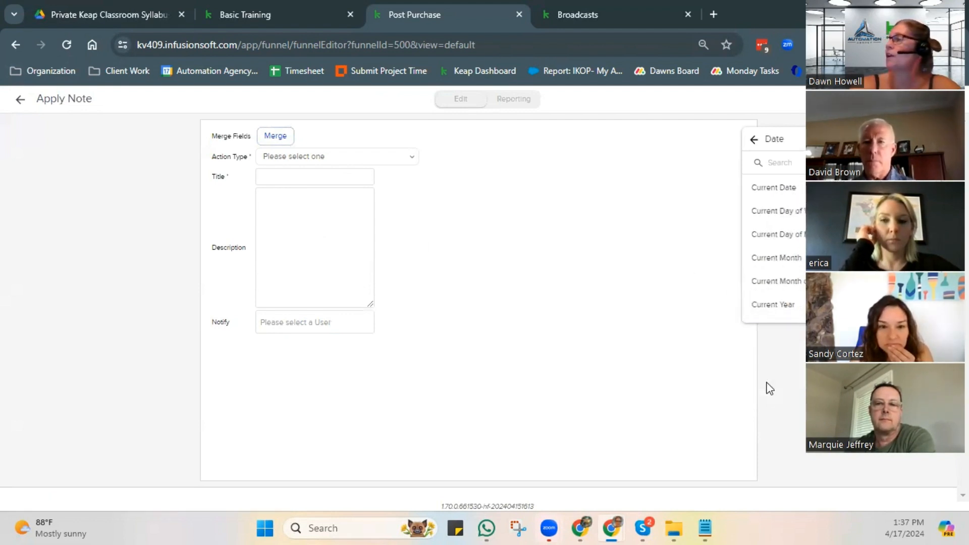
pyautogui.click(768, 194)
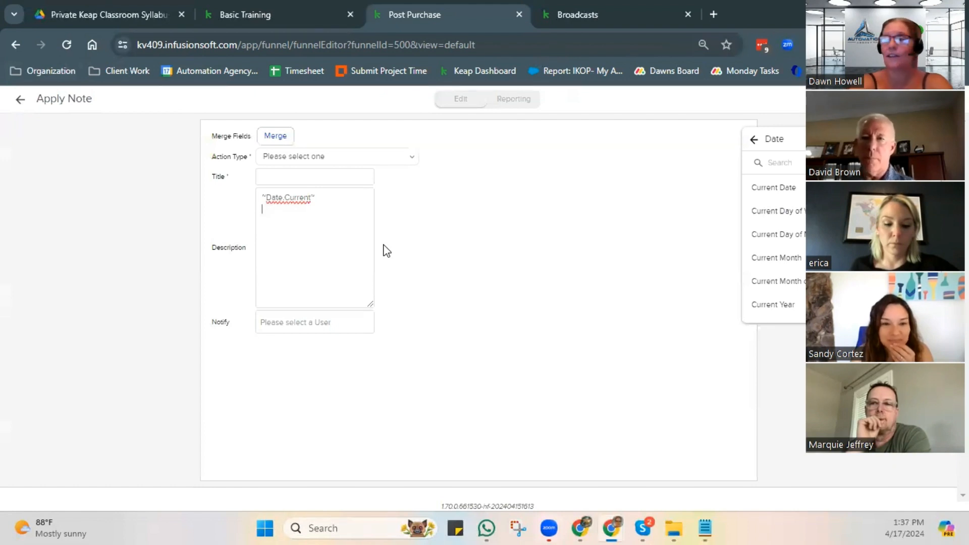
# - Write "This week's goal was:" on the line below the date field in the note description
pyautogui.write('This week')
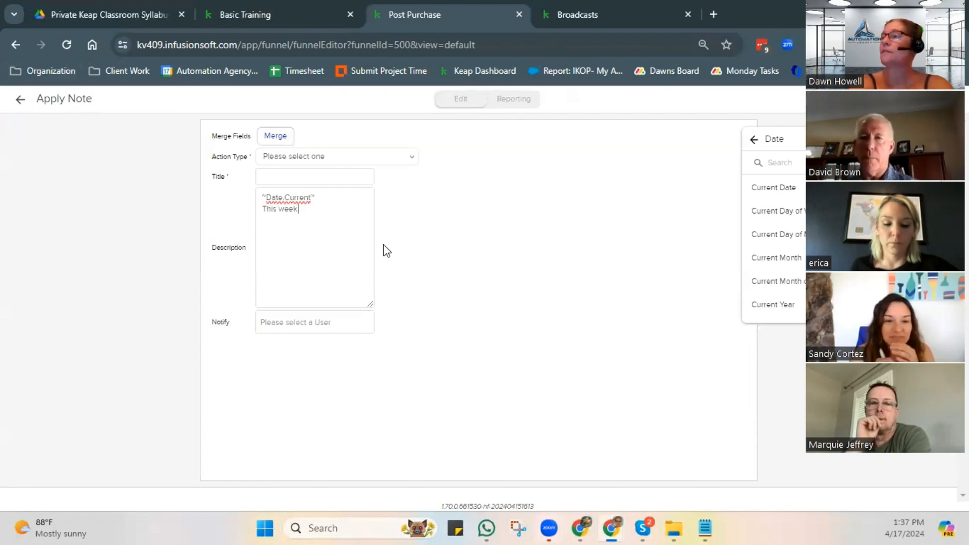
pyautogui.write("'s goa")
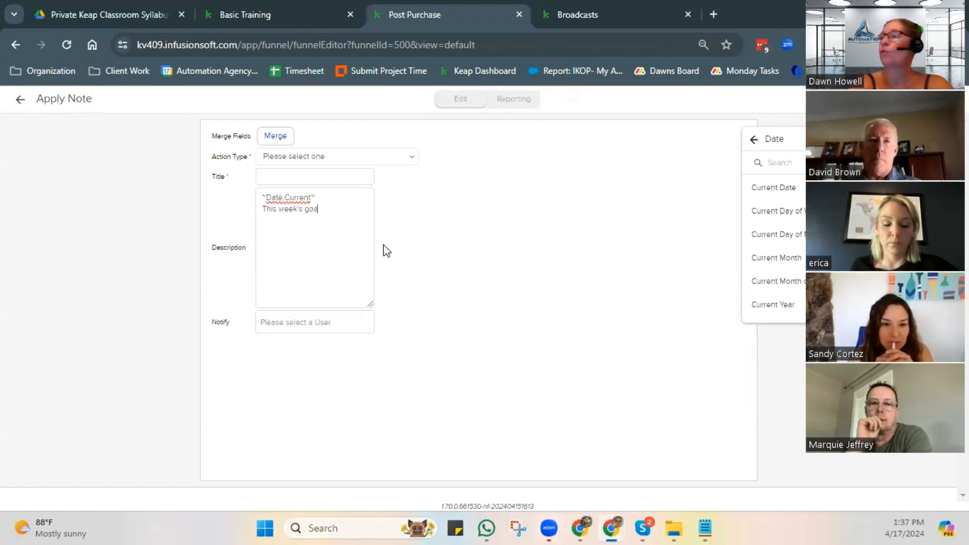
pyautogui.write('l was:')
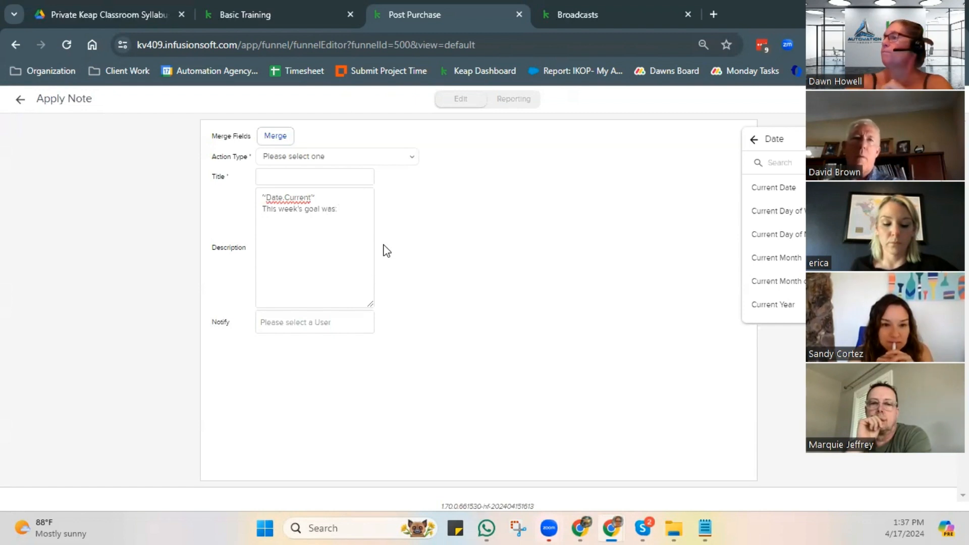
# - Find the Goal contact field by searching for "goa" and insert it on the line below the sentence in the description
pyautogui.click(754, 139)
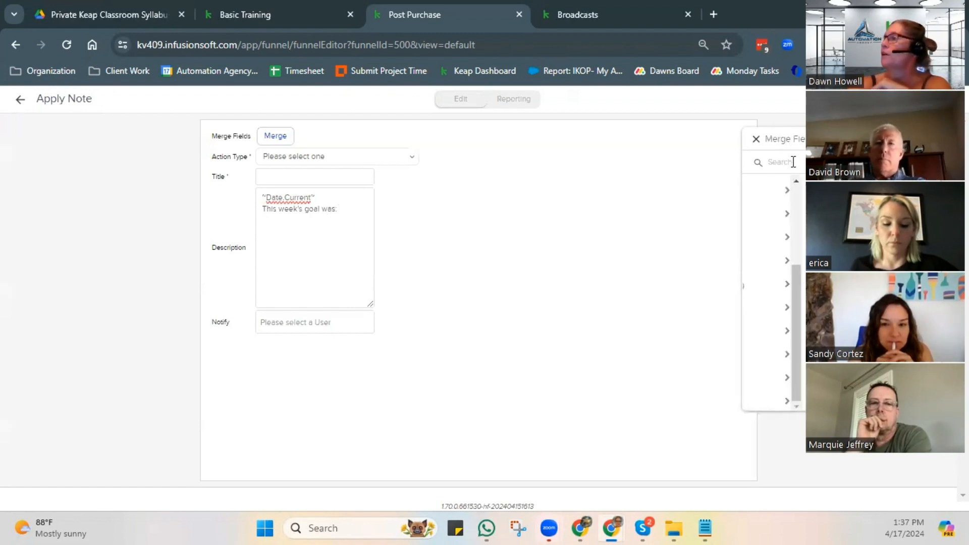
pyautogui.write('goa')
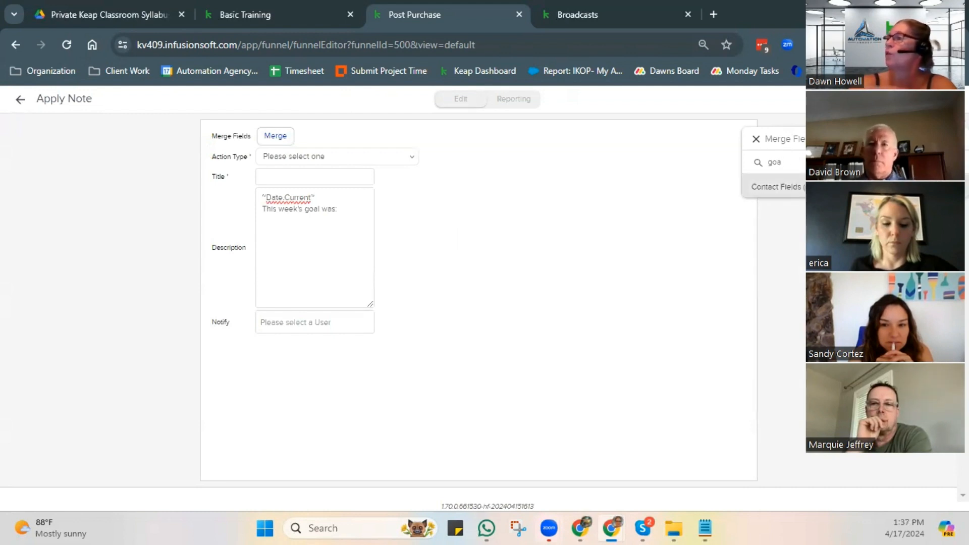
pyautogui.click(777, 201)
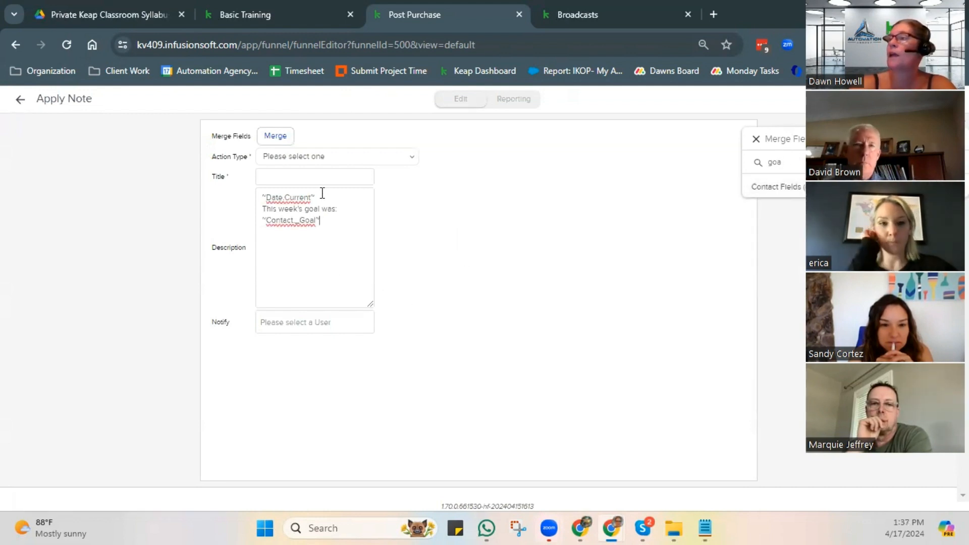
pyautogui.moveTo(316, 197); pyautogui.dragTo(263, 198)
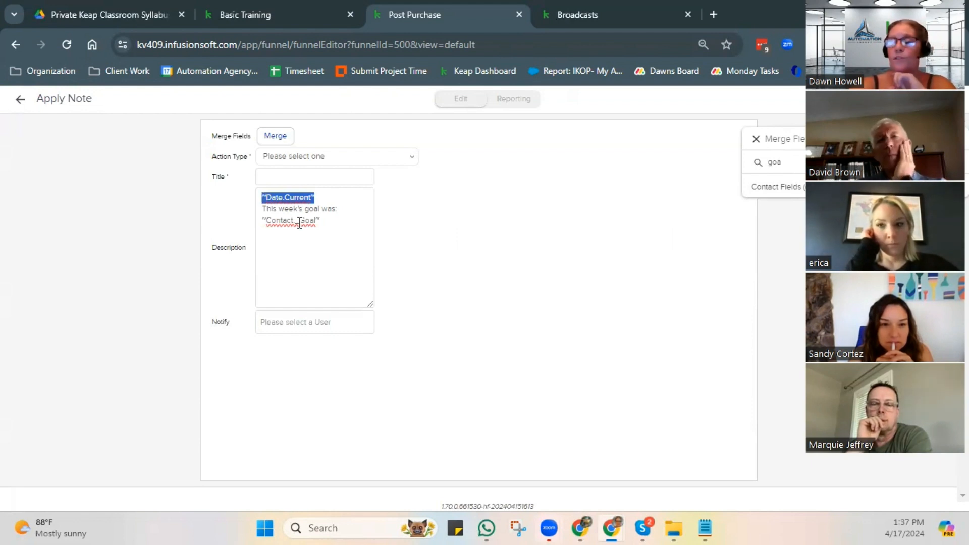
pyautogui.click(316, 241)
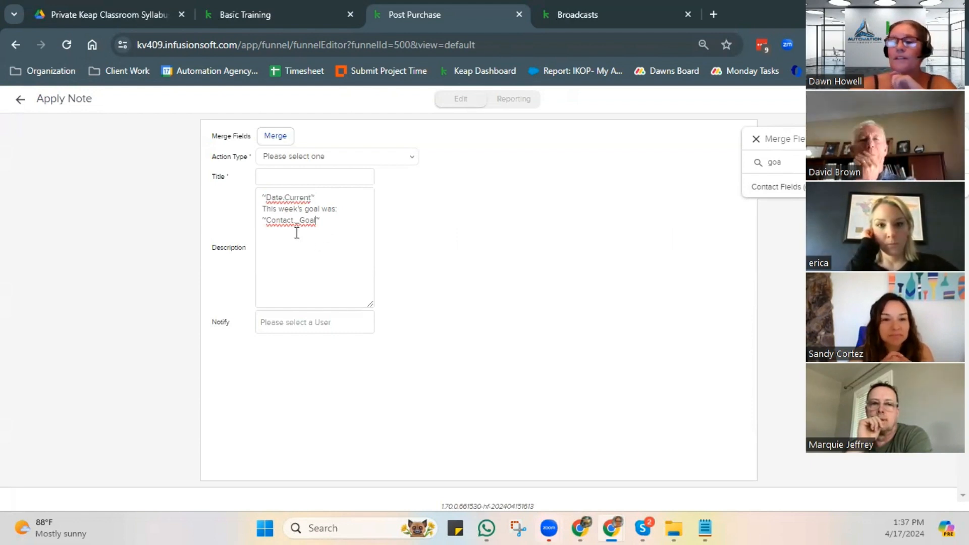